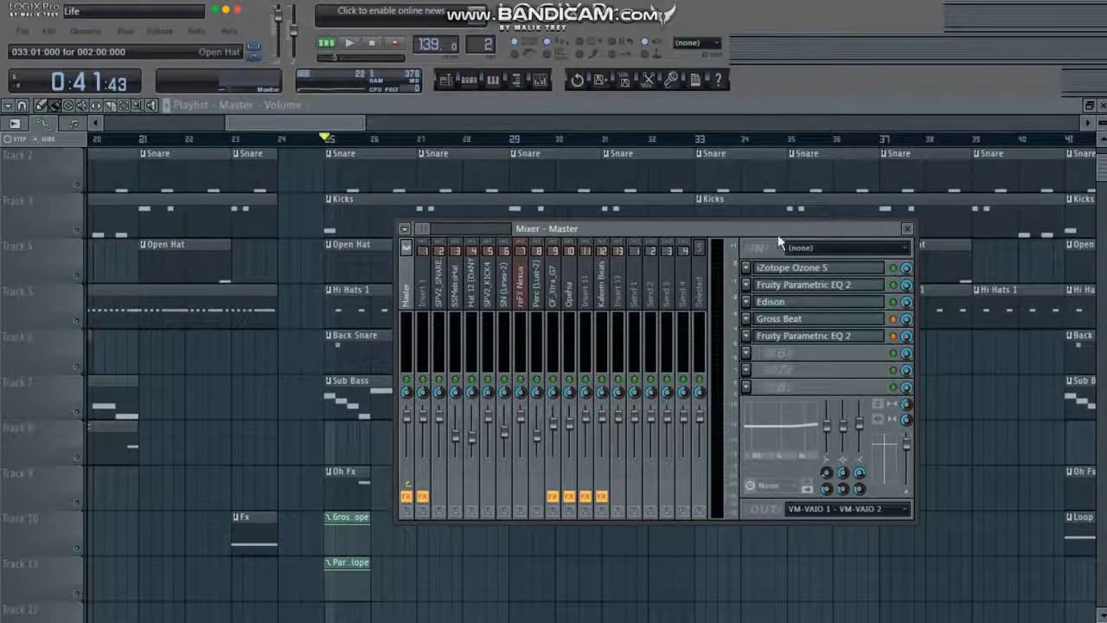
# Close the playlist, keep the mixer open, and filter the step sequencer to the Unsorted channel group.
pyautogui.moveTo(726, 228)
pyautogui.mouseDown()
pyautogui.moveTo(820, 220)
pyautogui.moveTo(729, 218)
pyautogui.mouseUp()
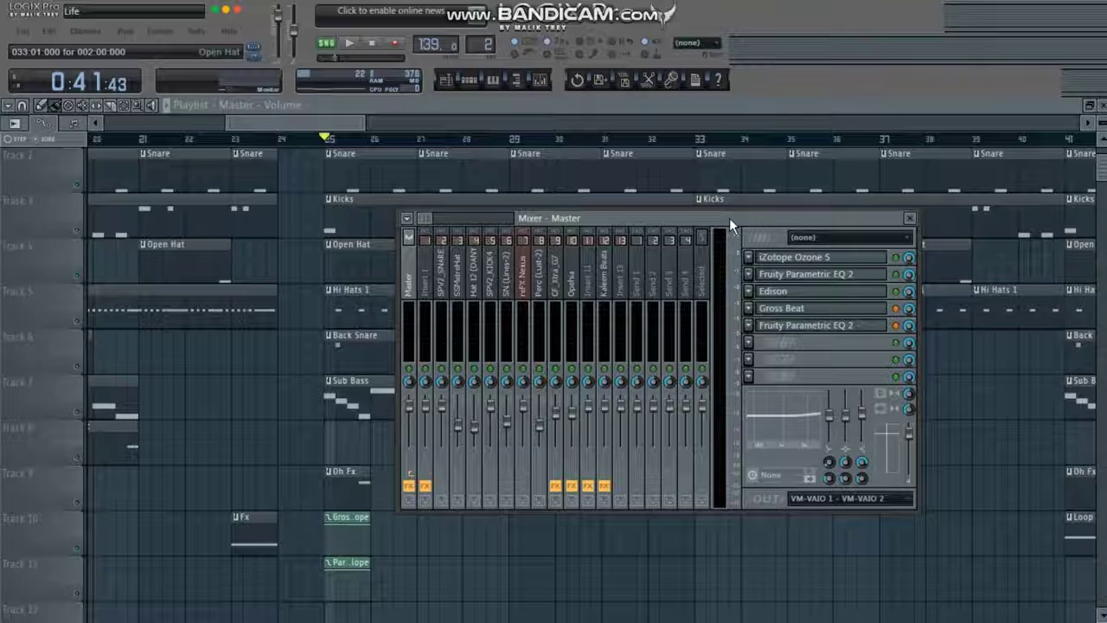
pyautogui.moveTo(574, 221); pyautogui.dragTo(557, 162)
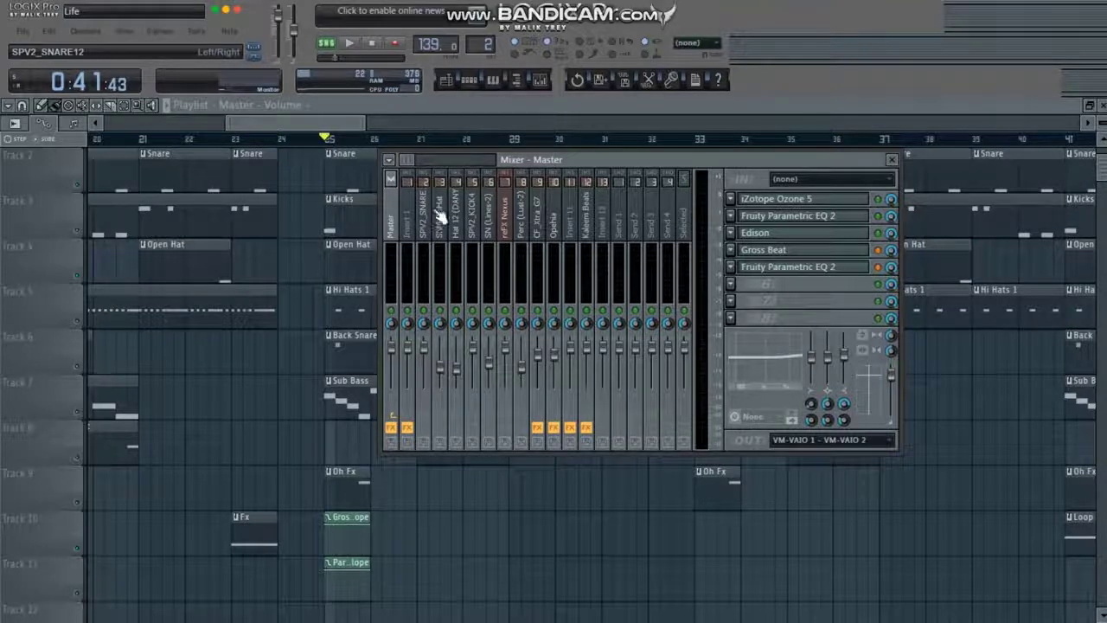
pyautogui.moveTo(515, 161); pyautogui.dragTo(581, 151)
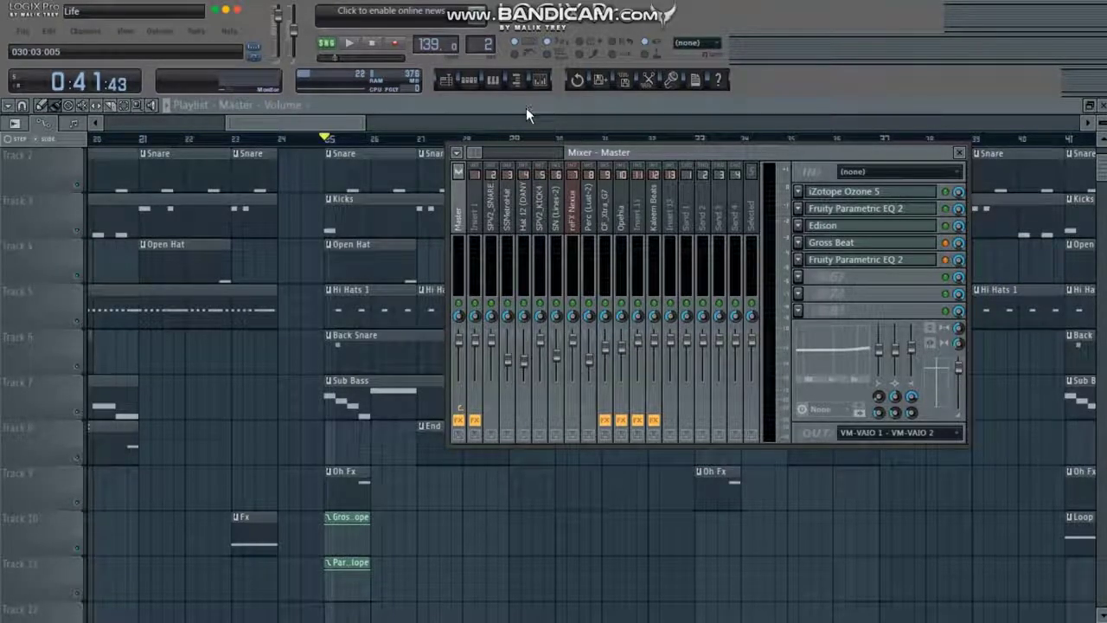
pyautogui.click(958, 153)
pyautogui.click(1102, 105)
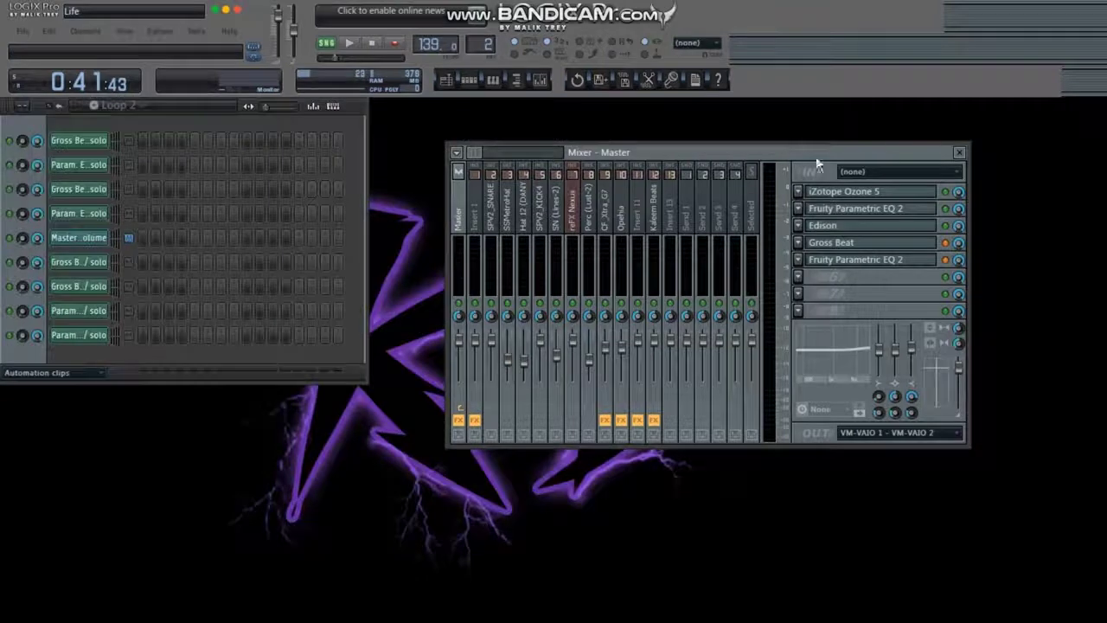
pyautogui.click(39, 373)
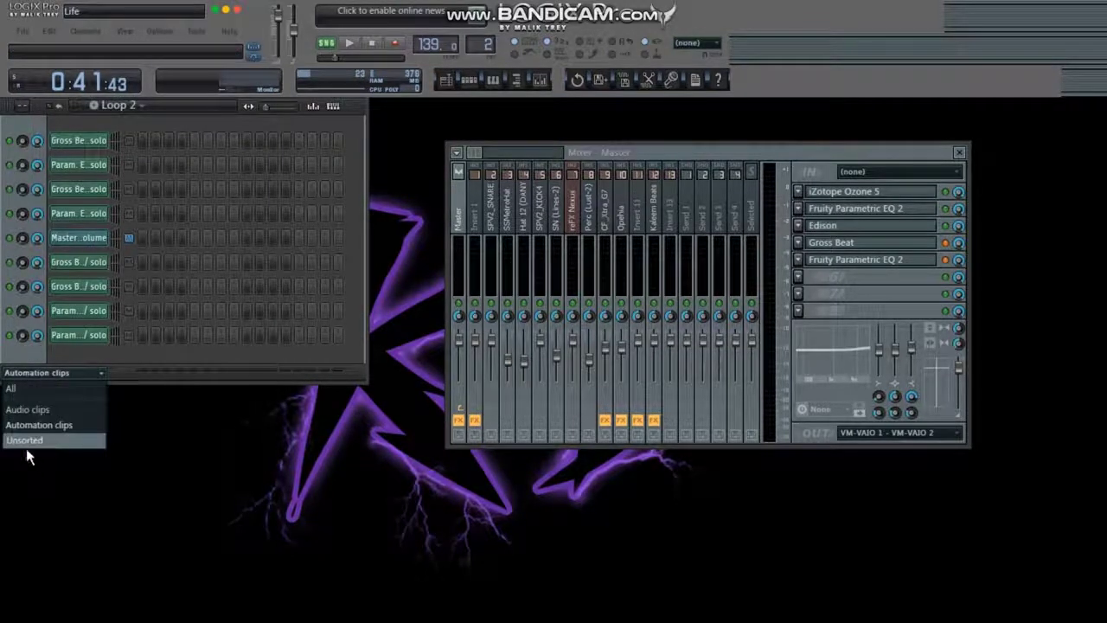
pyautogui.click(24, 440)
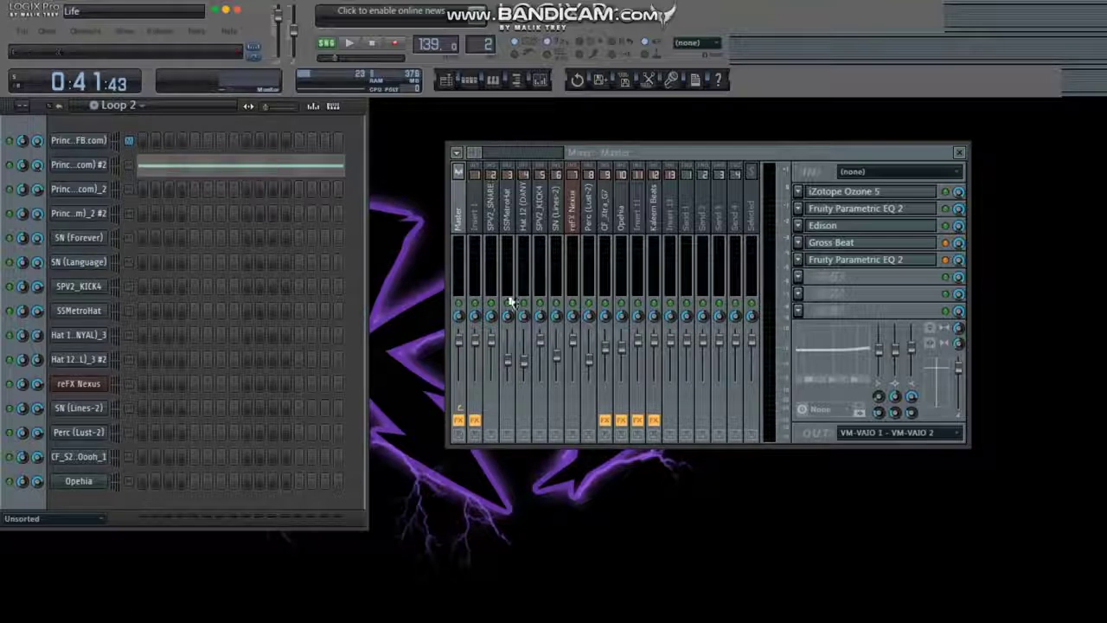
# Hide the step sequencer, then solo mixer track Insert 1 and start song playback.
pyautogui.click(478, 91)
pyautogui.moveTo(600, 154); pyautogui.dragTo(415, 173)
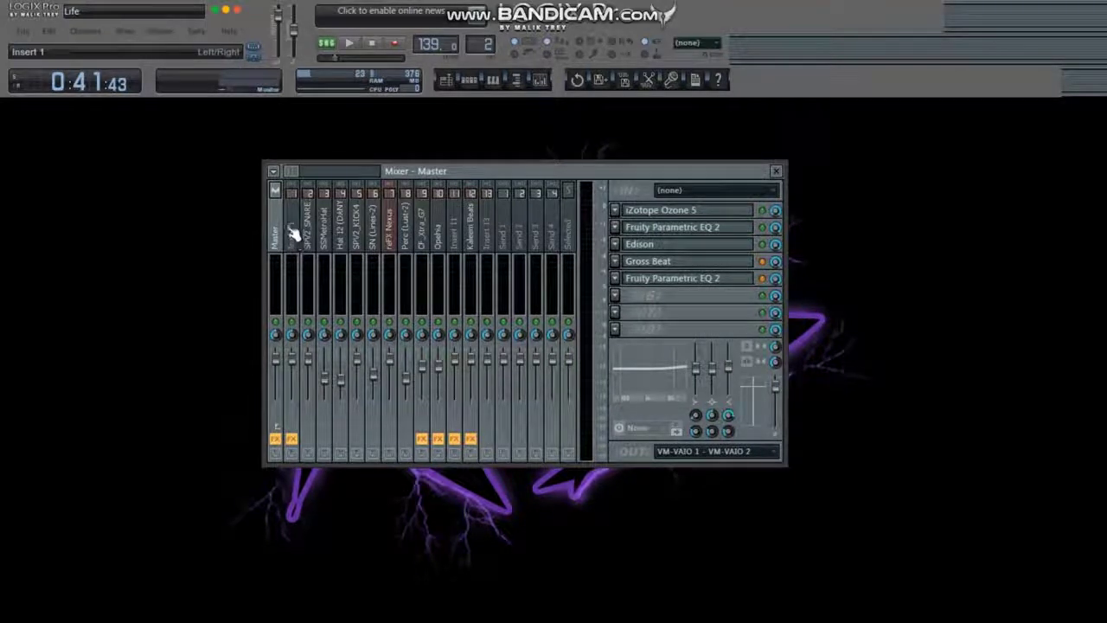
pyautogui.scroll(-2, 291, 172)
pyautogui.scroll(2, 288, 172)
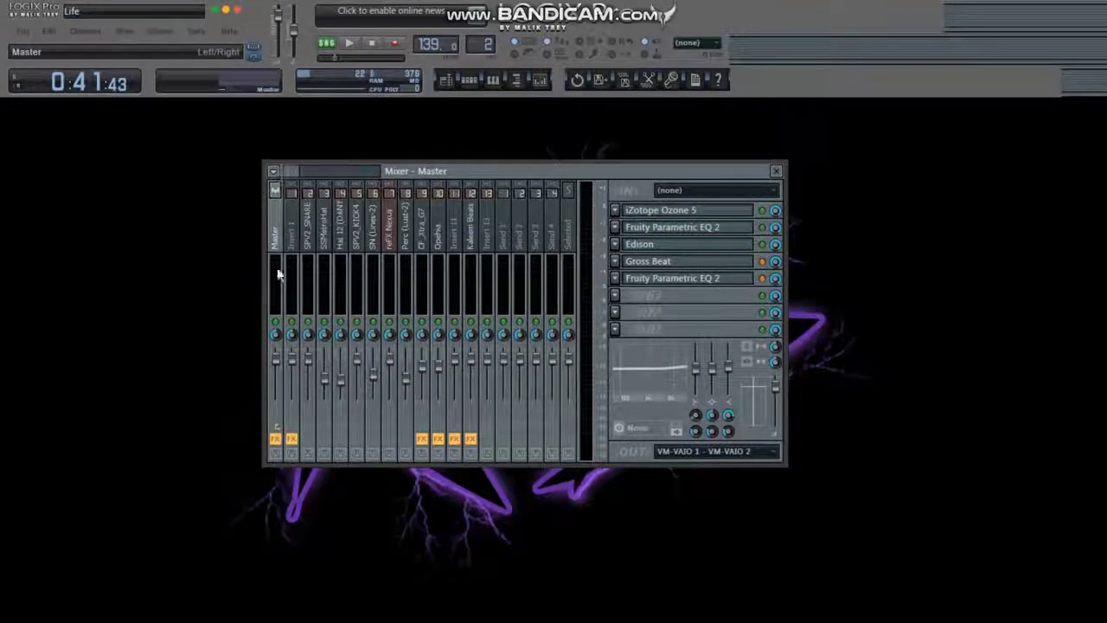
pyautogui.rightClick(293, 327)
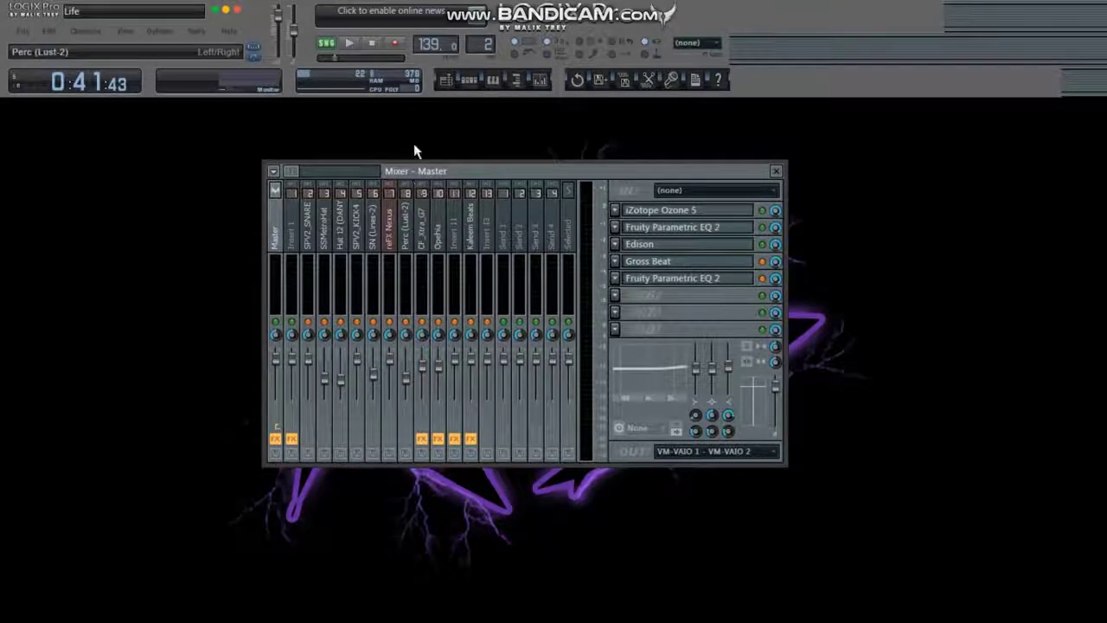
pyautogui.click(350, 44)
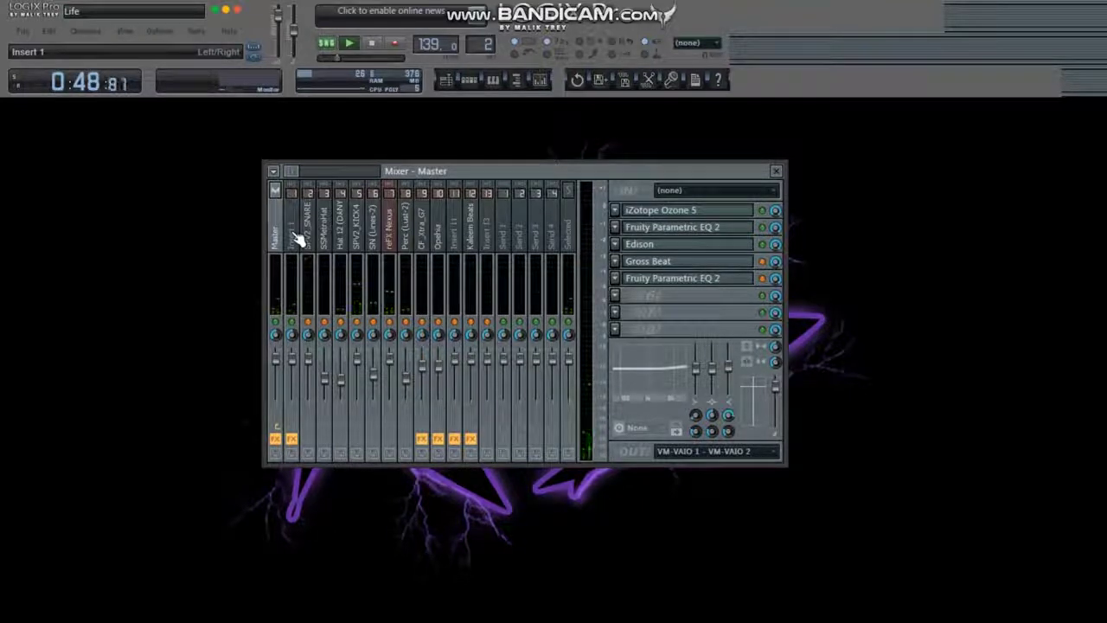
# Examine the step sequencer's channel list and the effect chain on mixer track Insert 1 during playback.
pyautogui.click(474, 83)
pyautogui.click(473, 83)
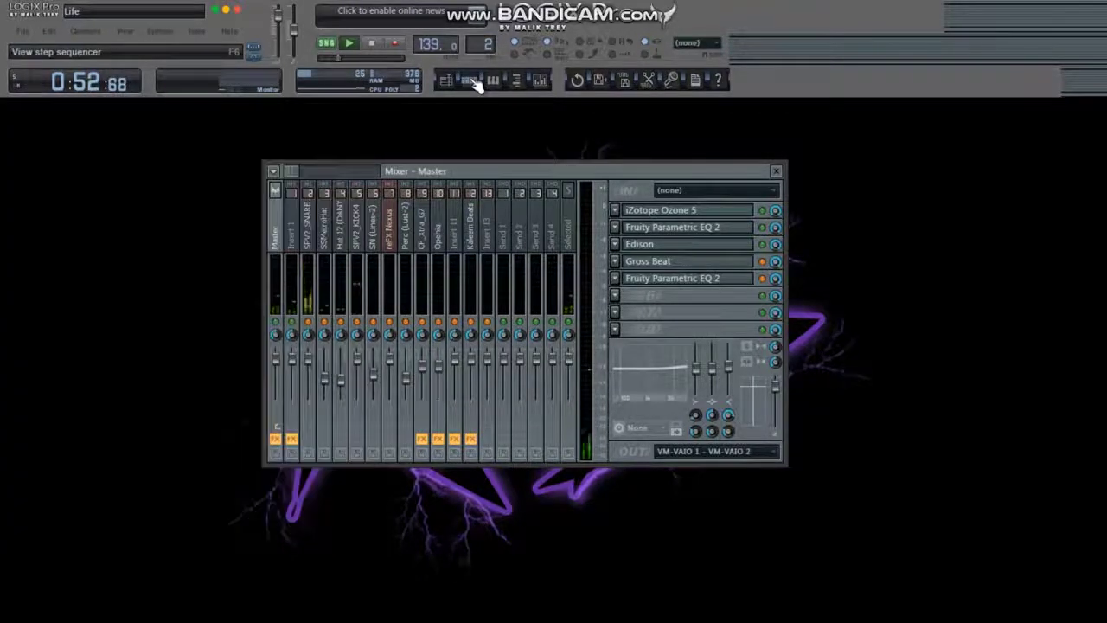
pyautogui.click(474, 83)
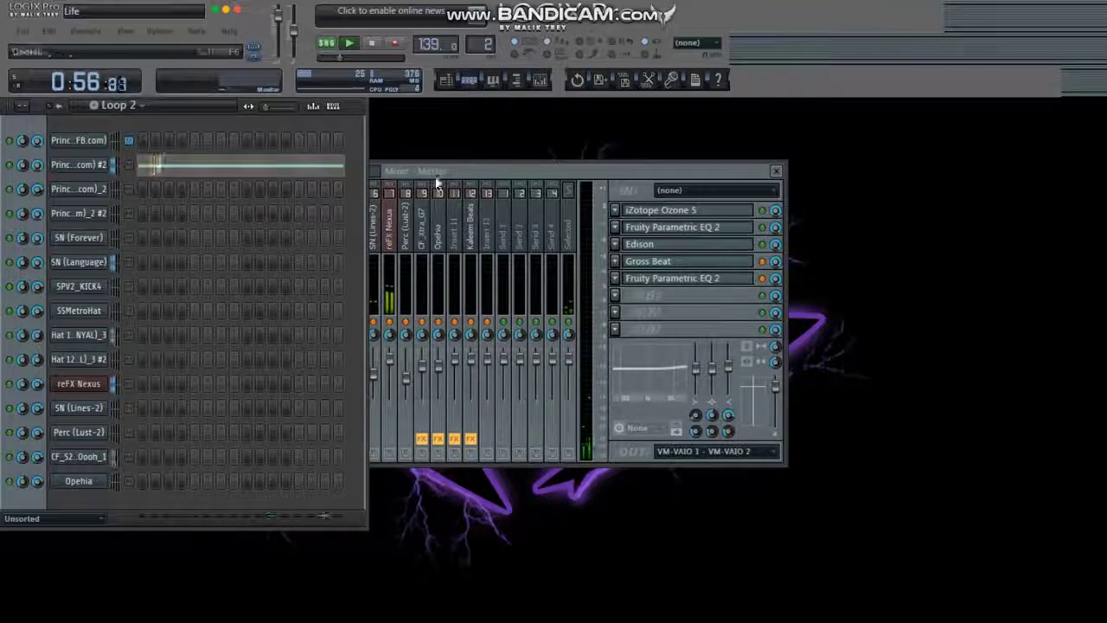
pyautogui.click(473, 83)
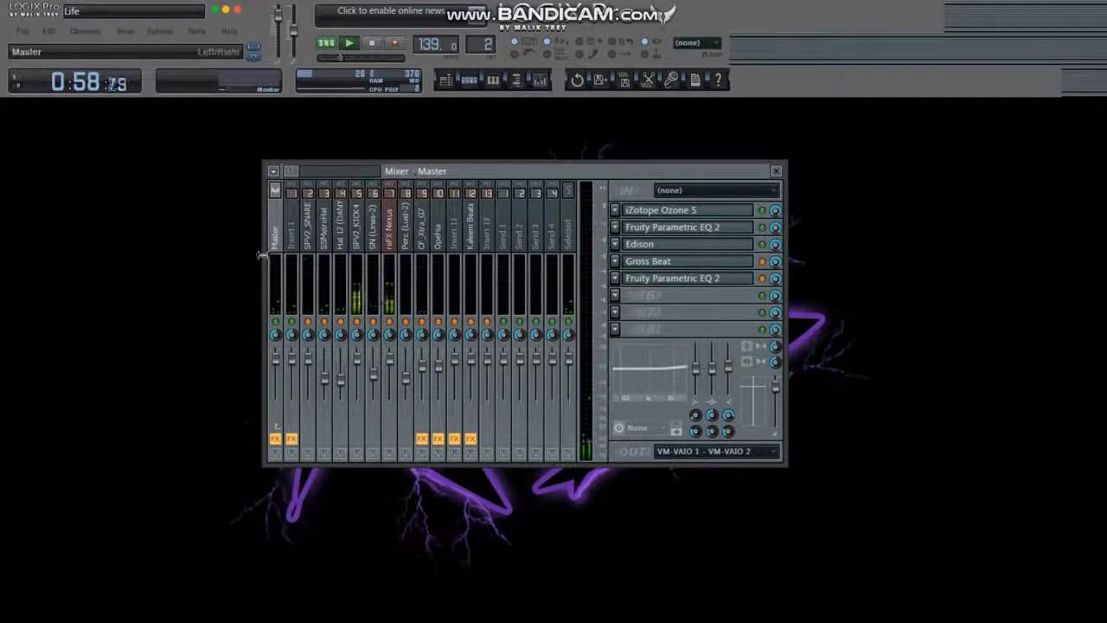
pyautogui.click(297, 251)
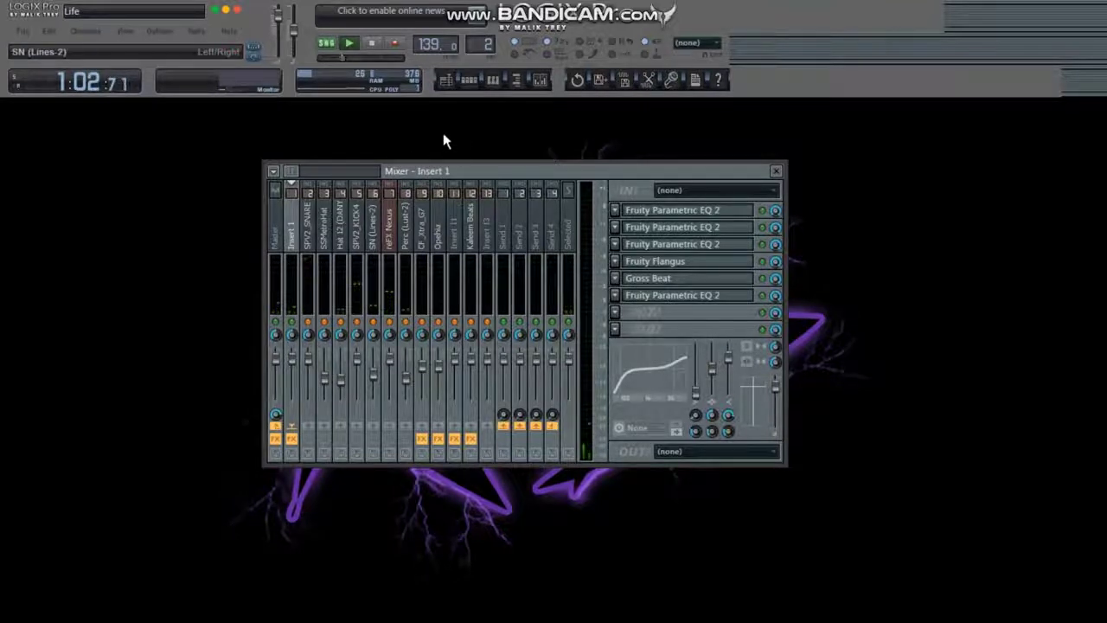
pyautogui.click(472, 82)
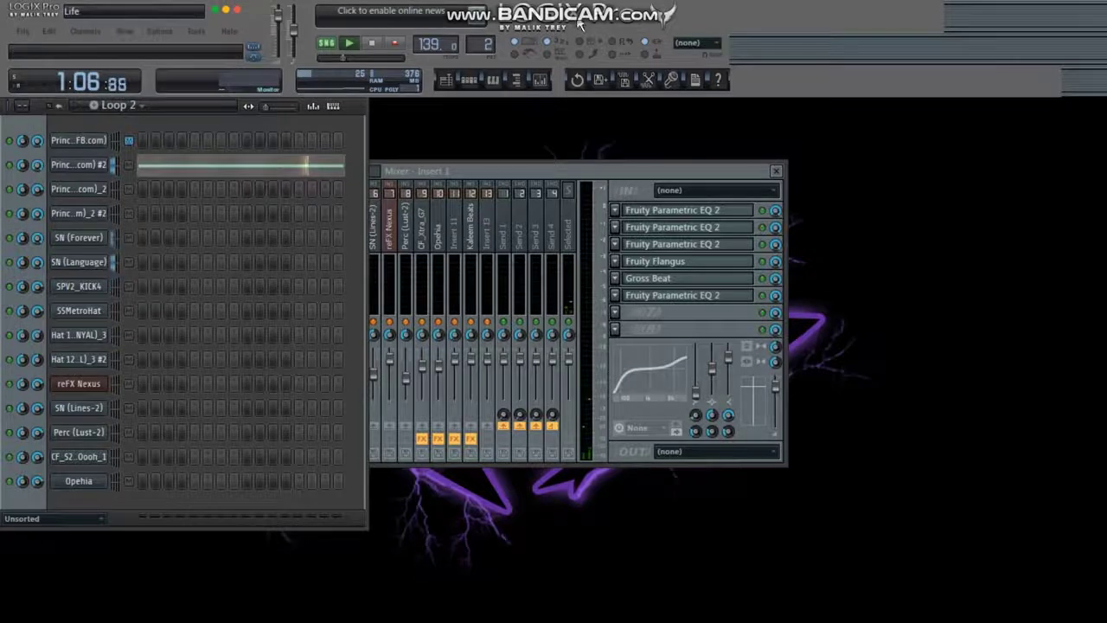
pyautogui.click(471, 171)
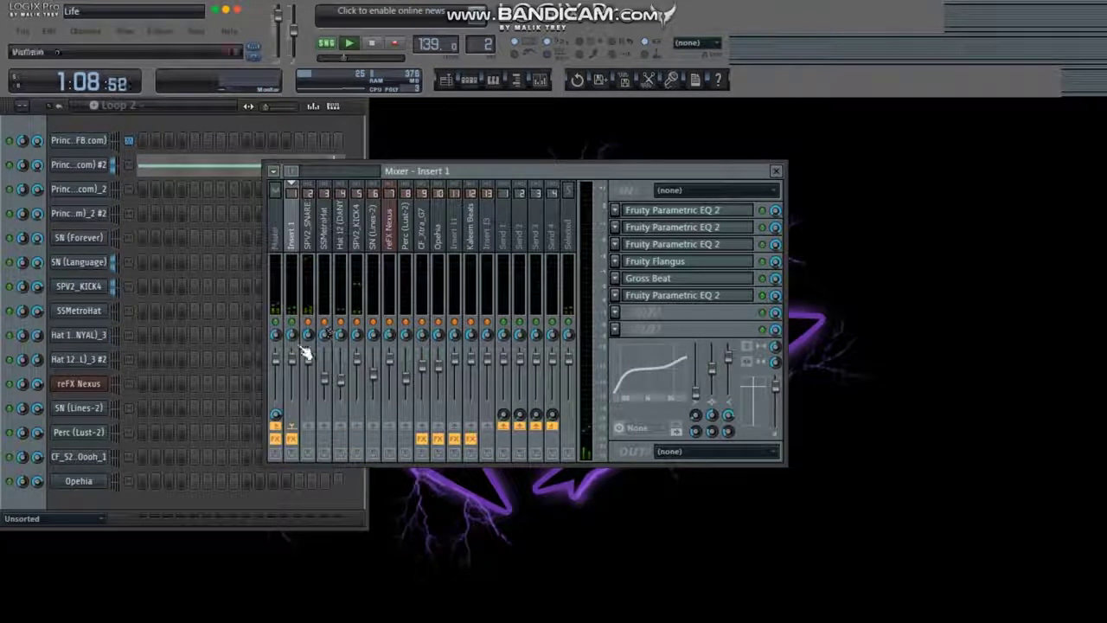
pyautogui.click(474, 83)
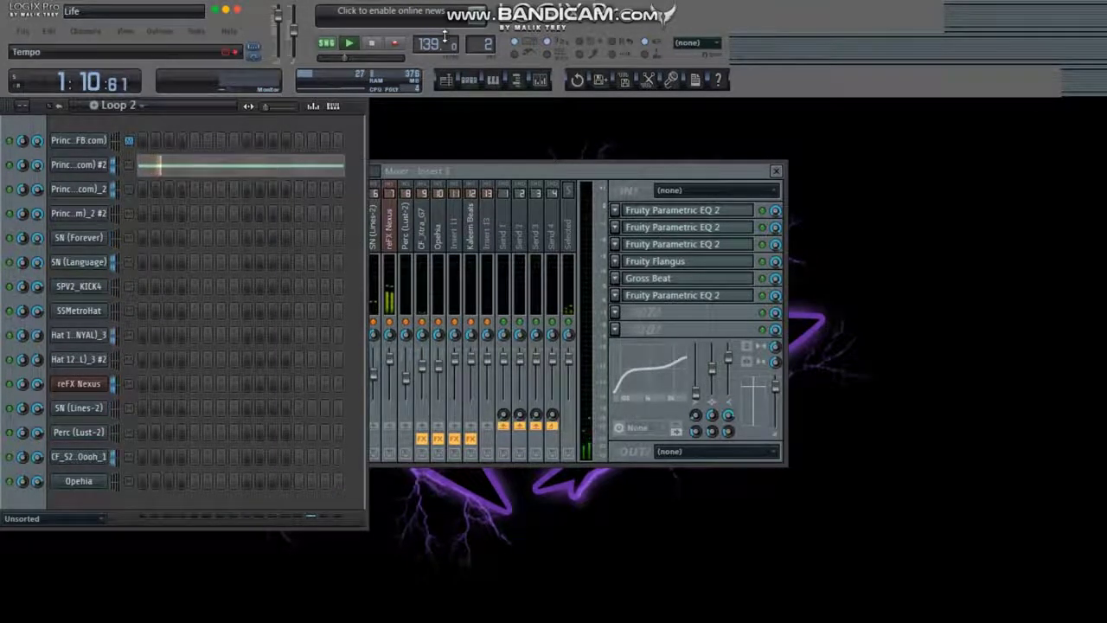
pyautogui.click(474, 84)
# Unmute the SPV2_SNARE12 and SSMetroHat mixer tracks.
pyautogui.click(313, 235)
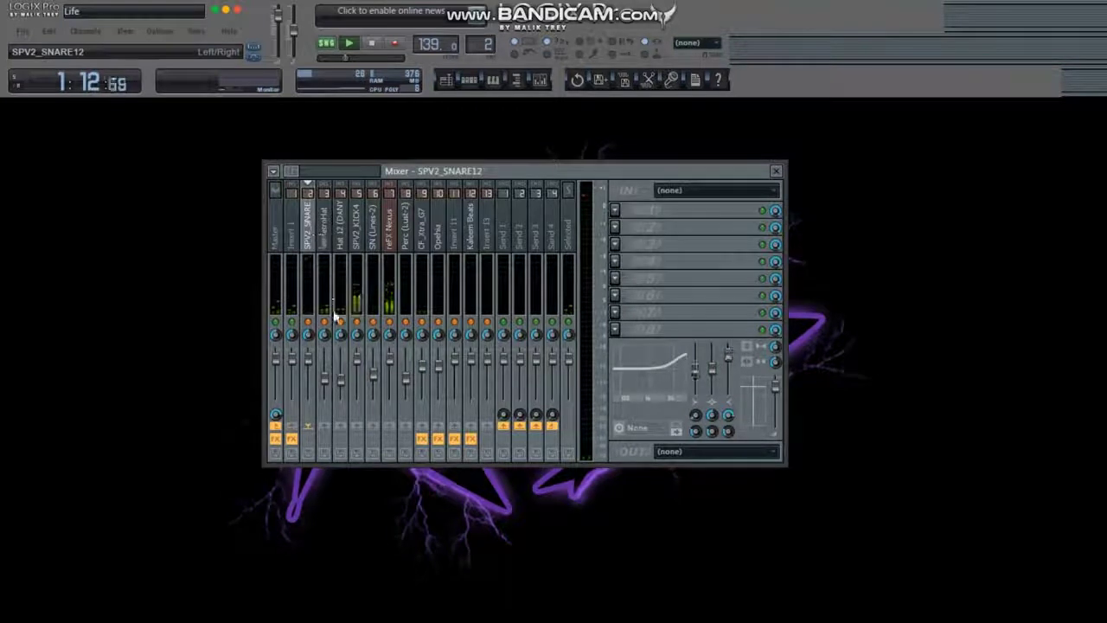
pyautogui.click(311, 322)
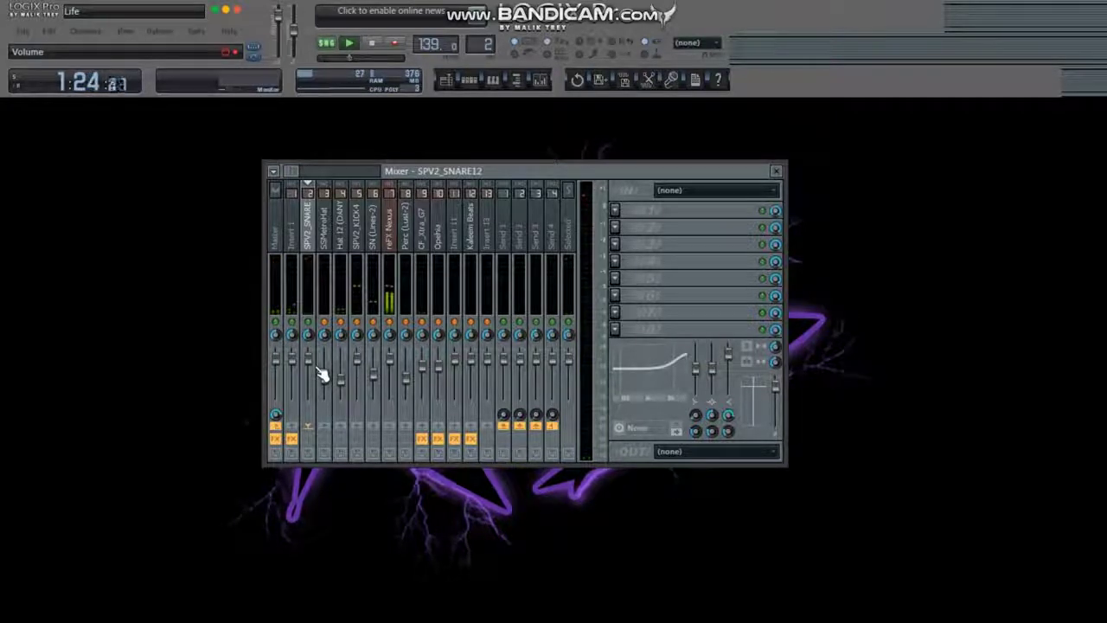
pyautogui.click(329, 247)
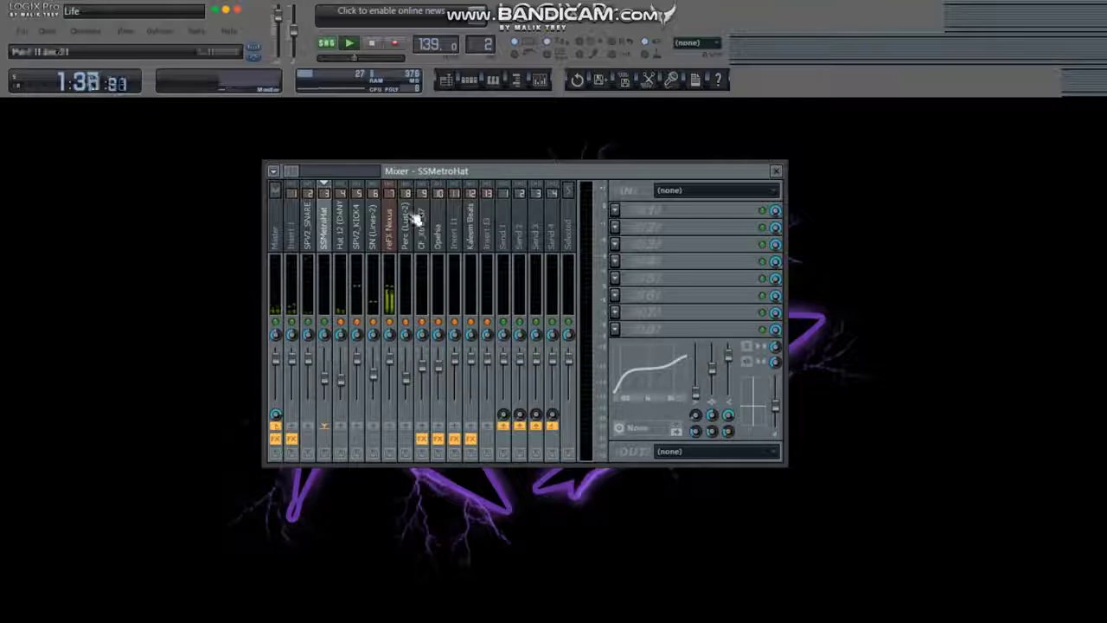
# Select a section further along the playlist timeline for looped playback and return to the mixer.
pyautogui.click(445, 80)
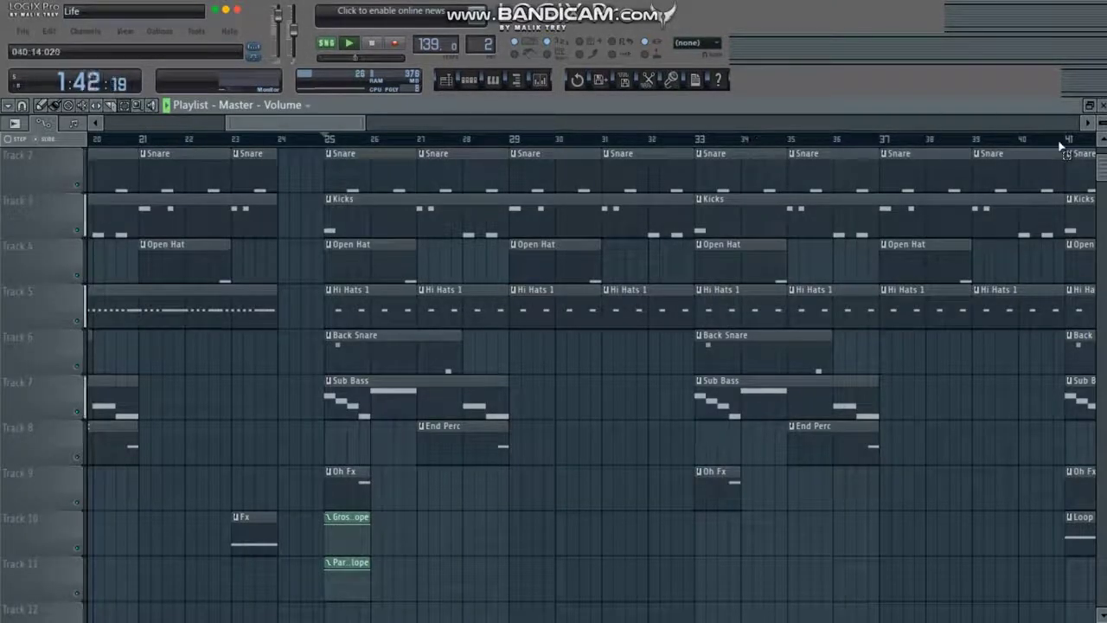
pyautogui.moveTo(292, 122); pyautogui.dragTo(540, 165)
pyautogui.moveTo(735, 138); pyautogui.dragTo(61, 121)
pyautogui.press('F5')
pyautogui.press('F9')
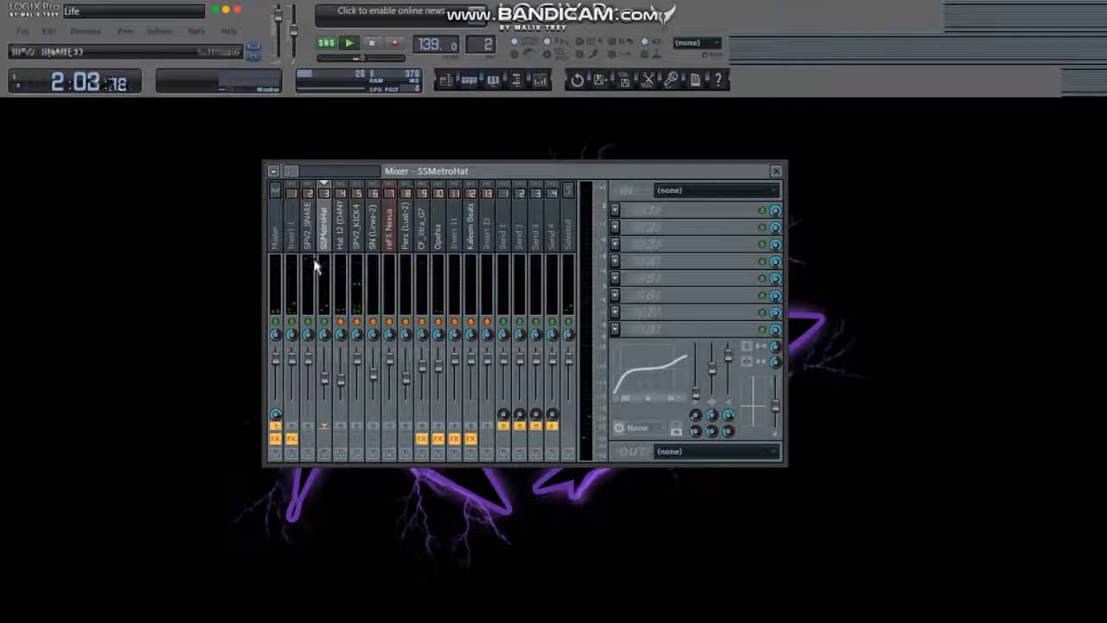
# Unmute the Hat 12 mixer track and compare it with the Master track.
pyautogui.click(478, 86)
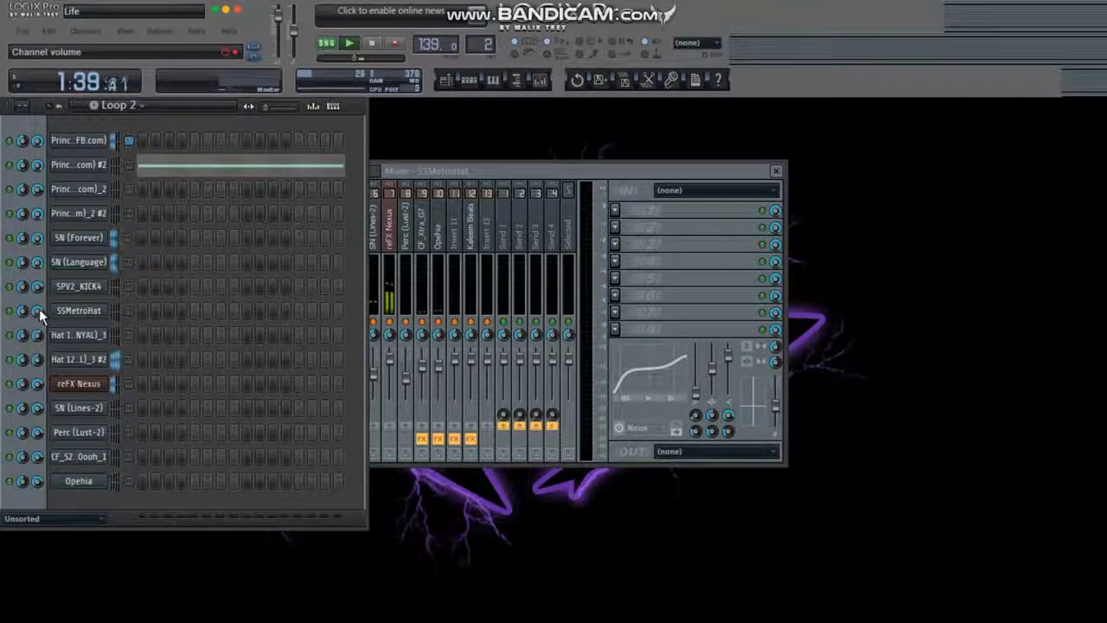
pyautogui.click(472, 84)
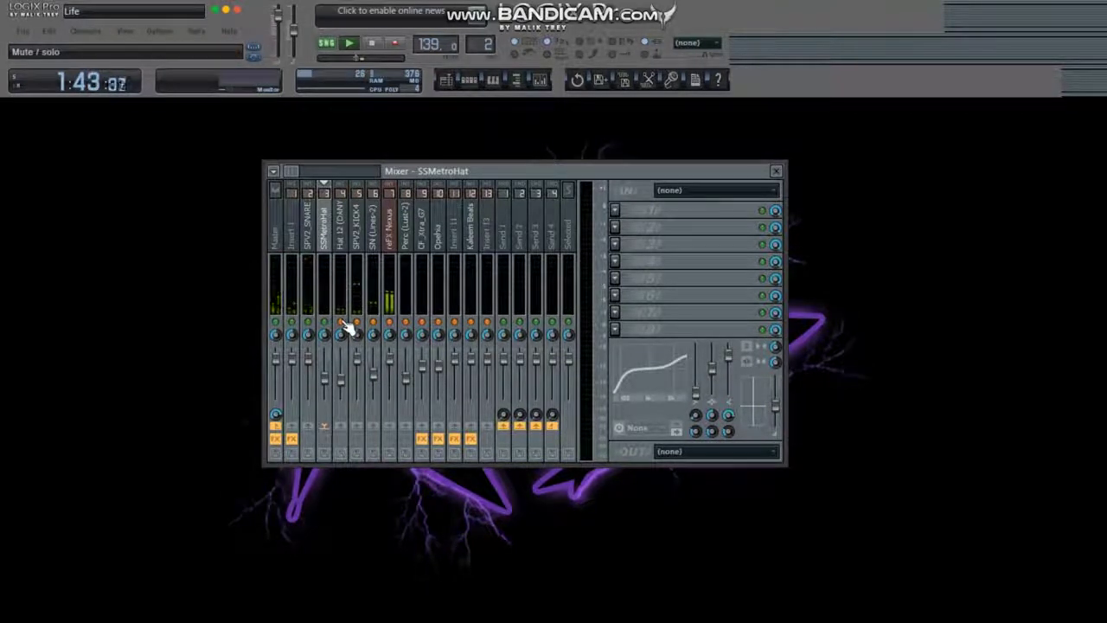
pyautogui.click(340, 225)
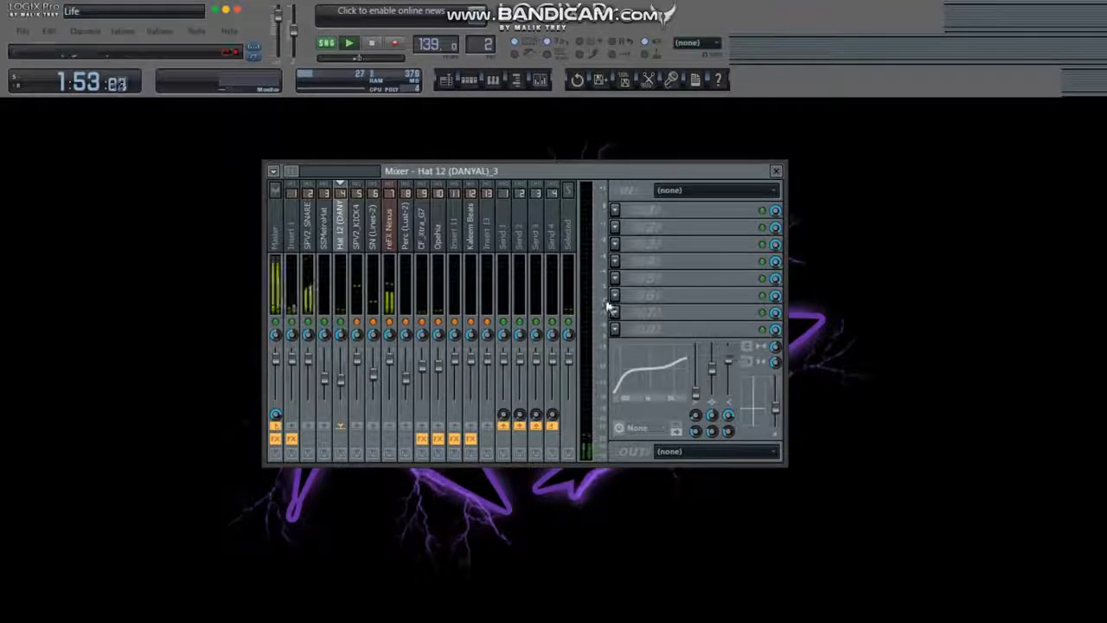
pyautogui.click(278, 246)
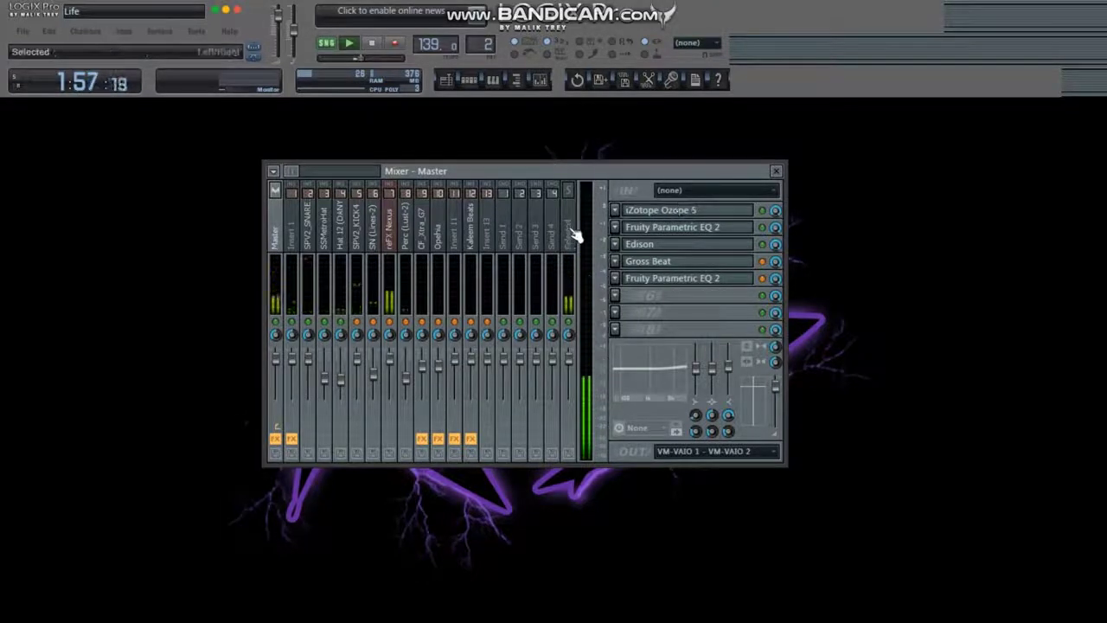
pyautogui.click(348, 245)
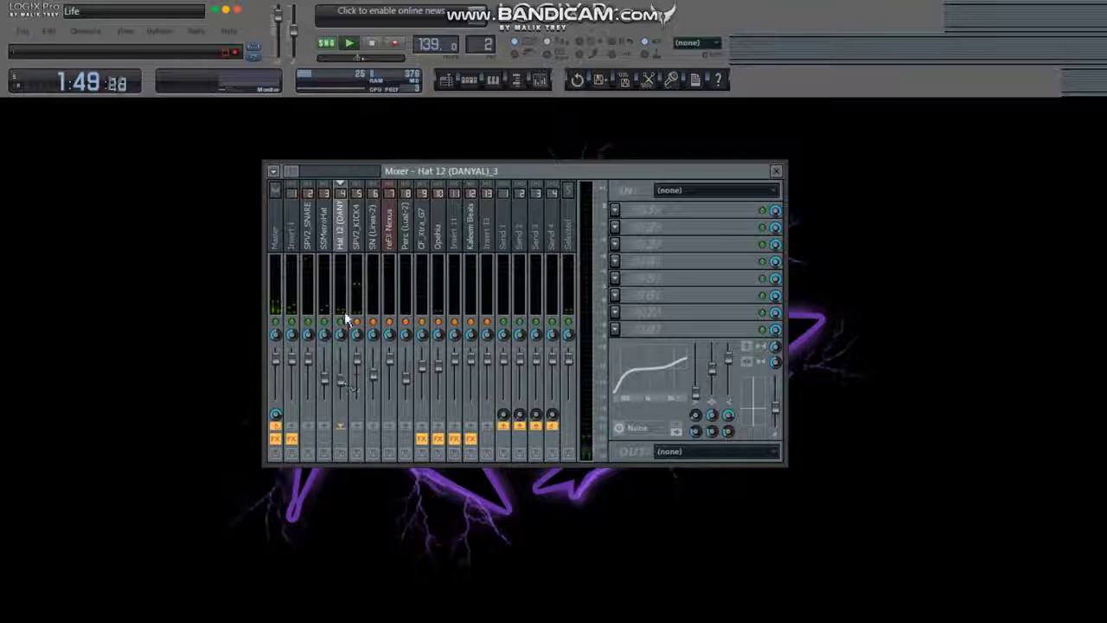
# Unmute the SPV2_KICK4, SN (Lines-2), reFX Nexus and Perc (Lust-2) mixer tracks one after another.
pyautogui.click(364, 245)
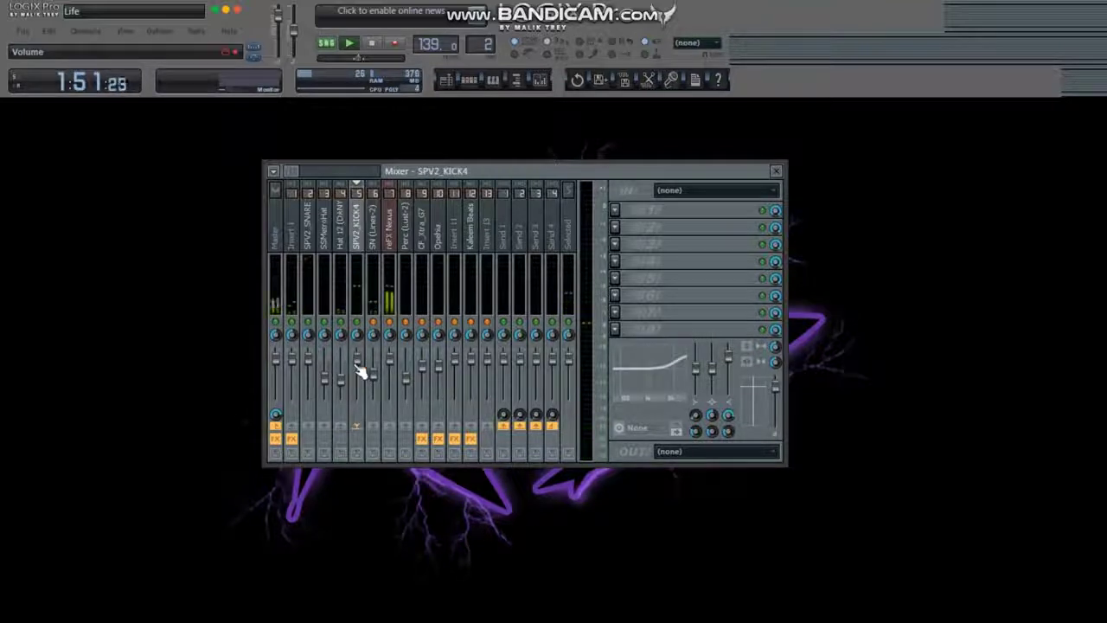
pyautogui.click(376, 249)
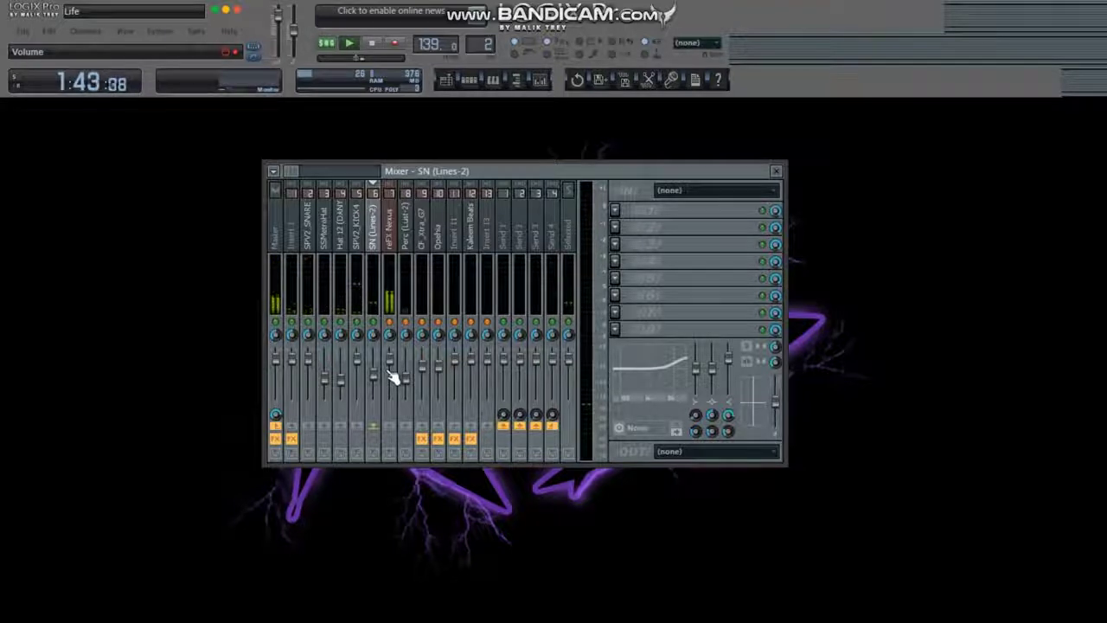
pyautogui.click(390, 246)
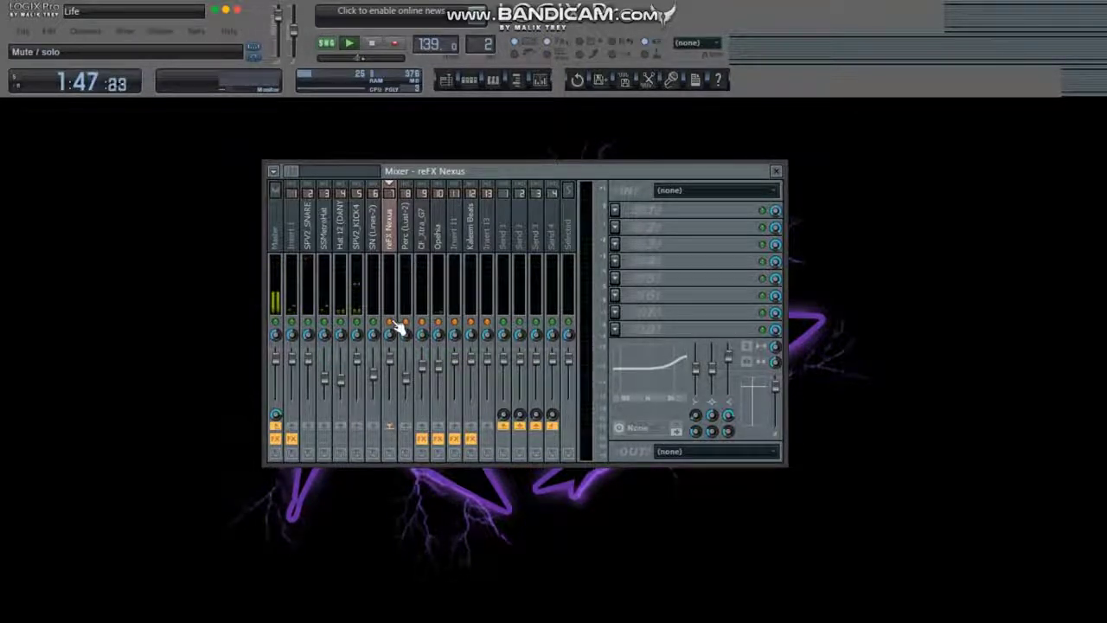
pyautogui.click(407, 217)
pyautogui.moveTo(291, 173); pyautogui.dragTo(292, 169)
pyautogui.click(377, 248)
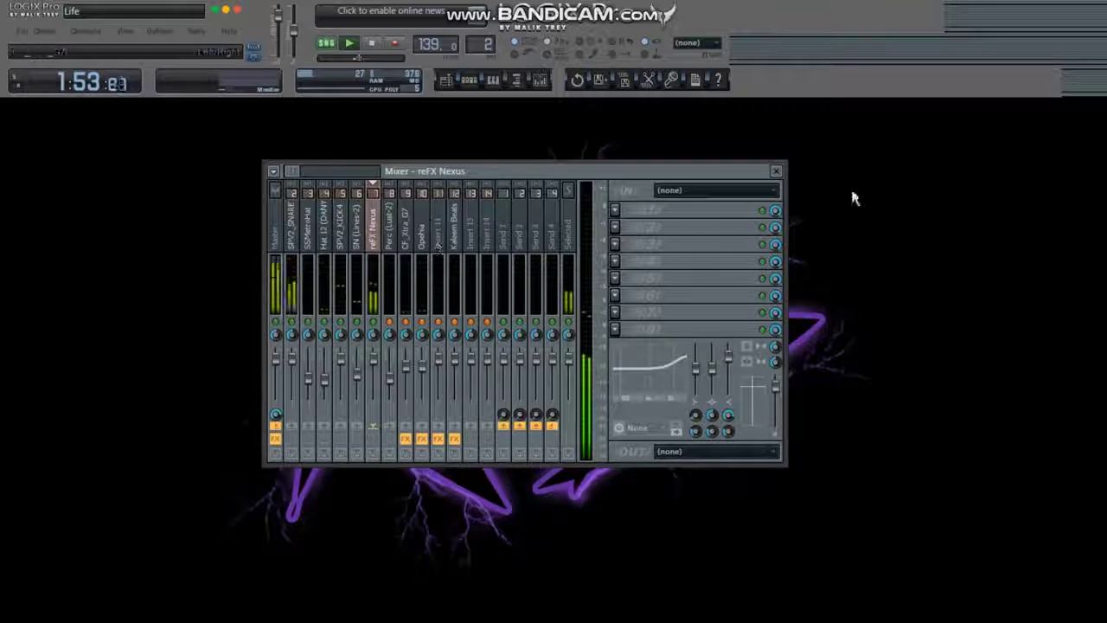
pyautogui.click(395, 246)
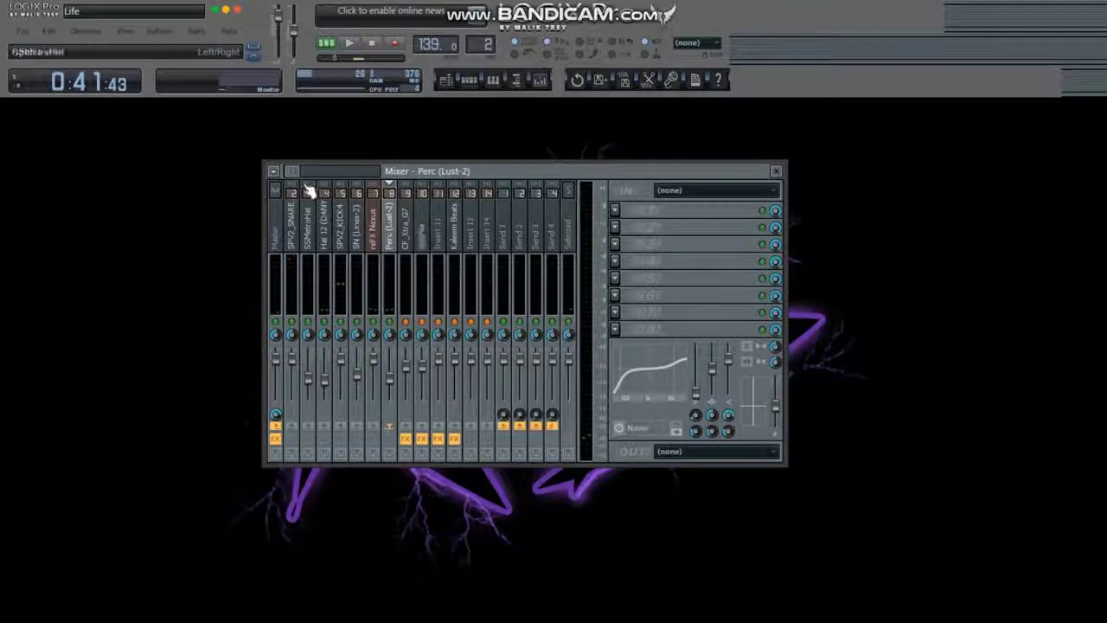
# Scroll the mixer back to Insert 1 and show the step sequencer behind the mixer window.
pyautogui.moveTo(285, 173); pyautogui.dragTo(245, 190)
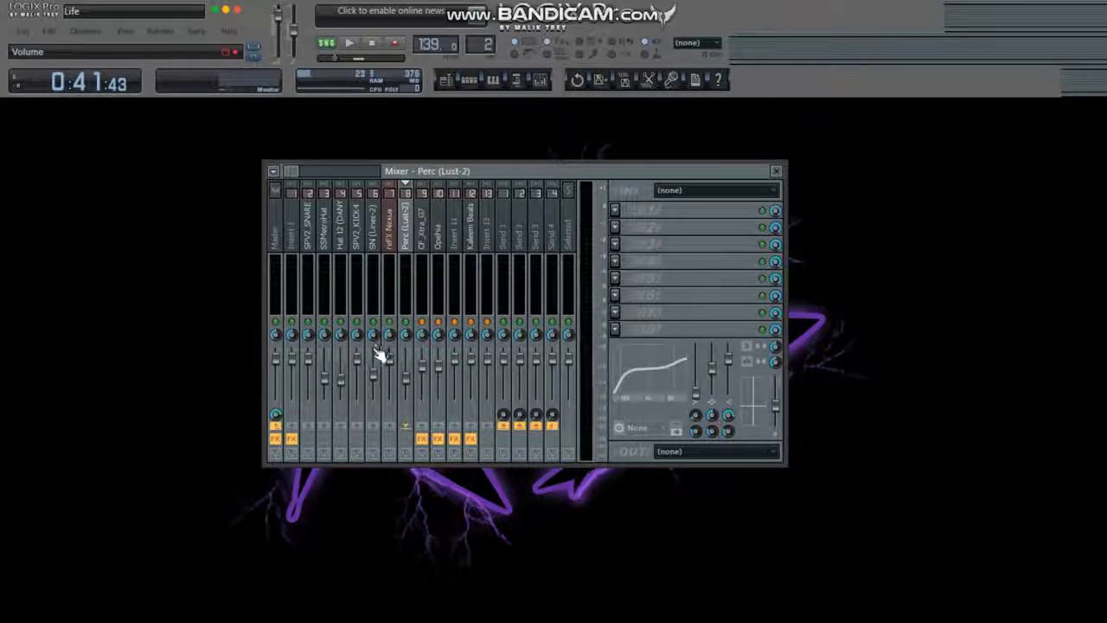
pyautogui.click(472, 81)
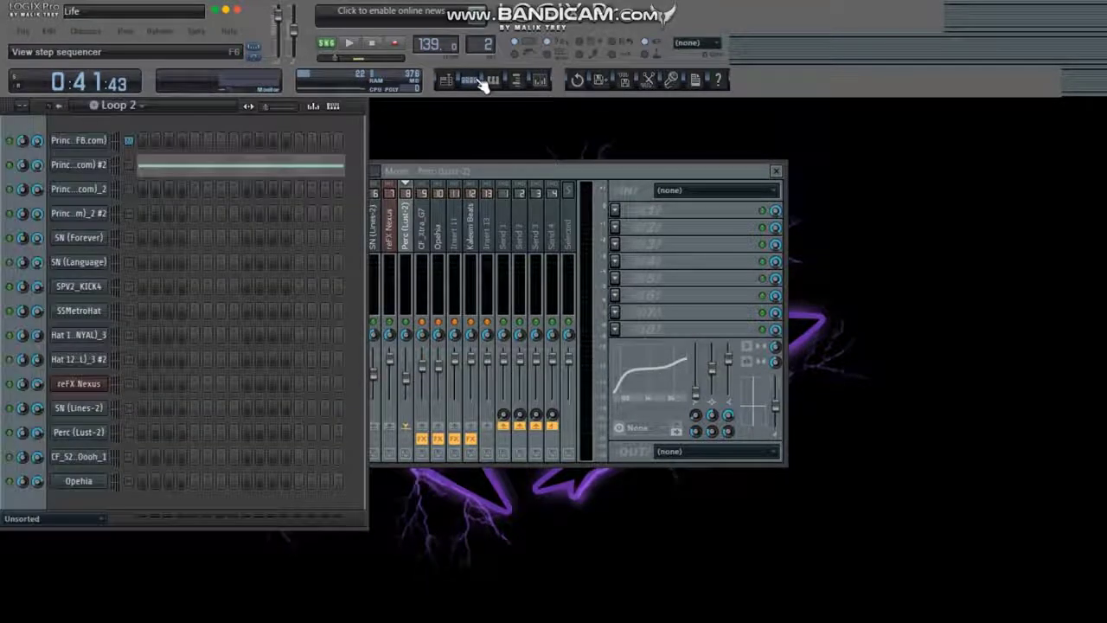
pyautogui.click(507, 169)
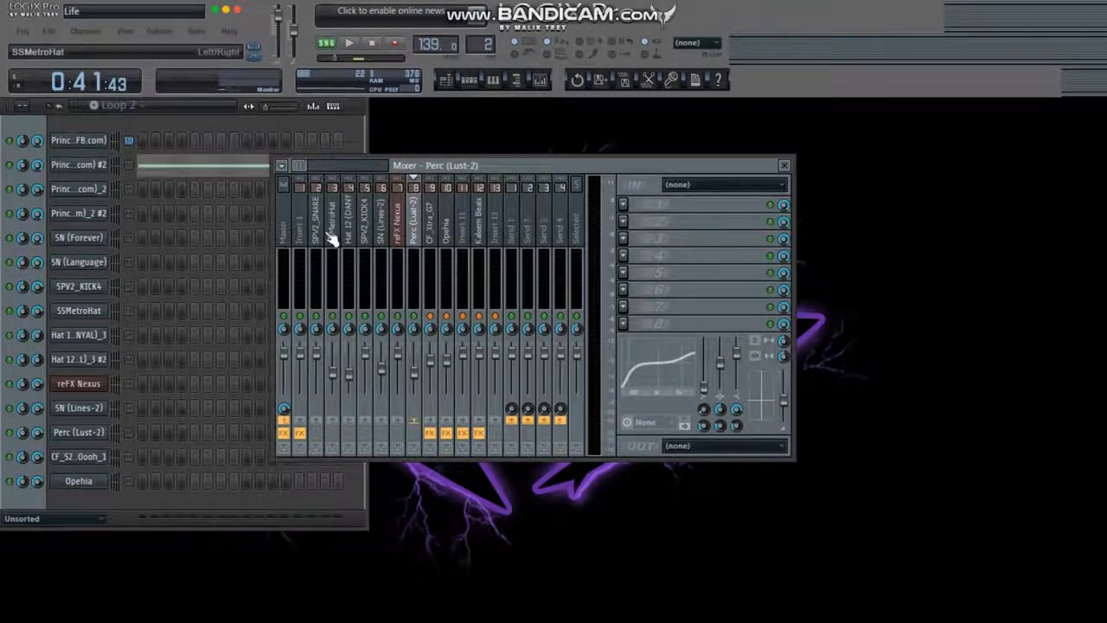
# Select the Master mixer track to show its effect chain, then close and reopen the mixer.
pyautogui.click(295, 238)
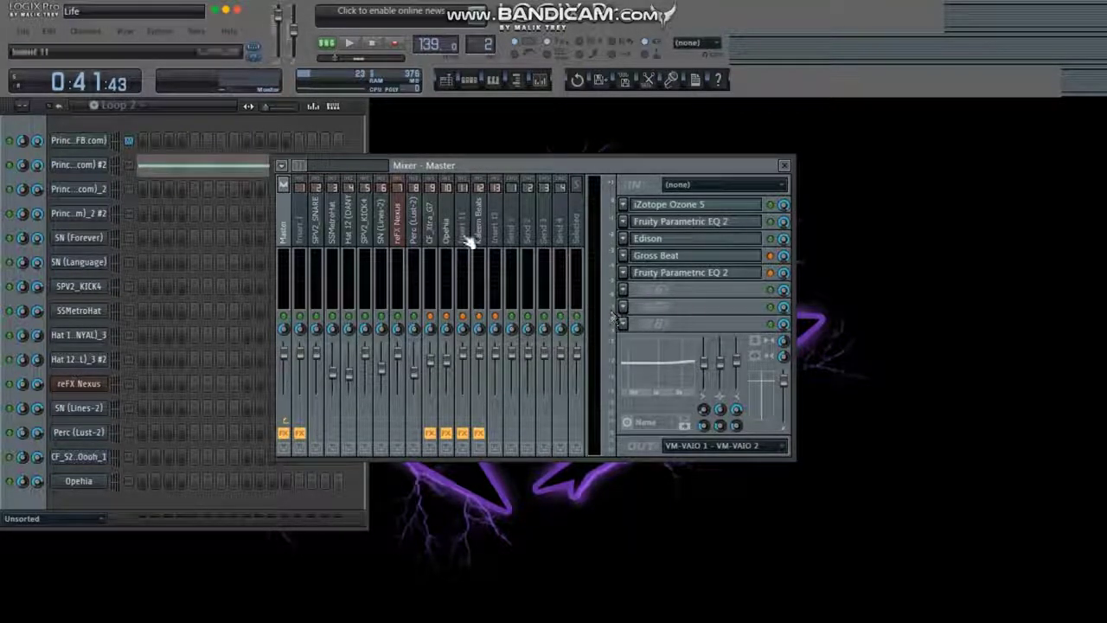
pyautogui.click(784, 165)
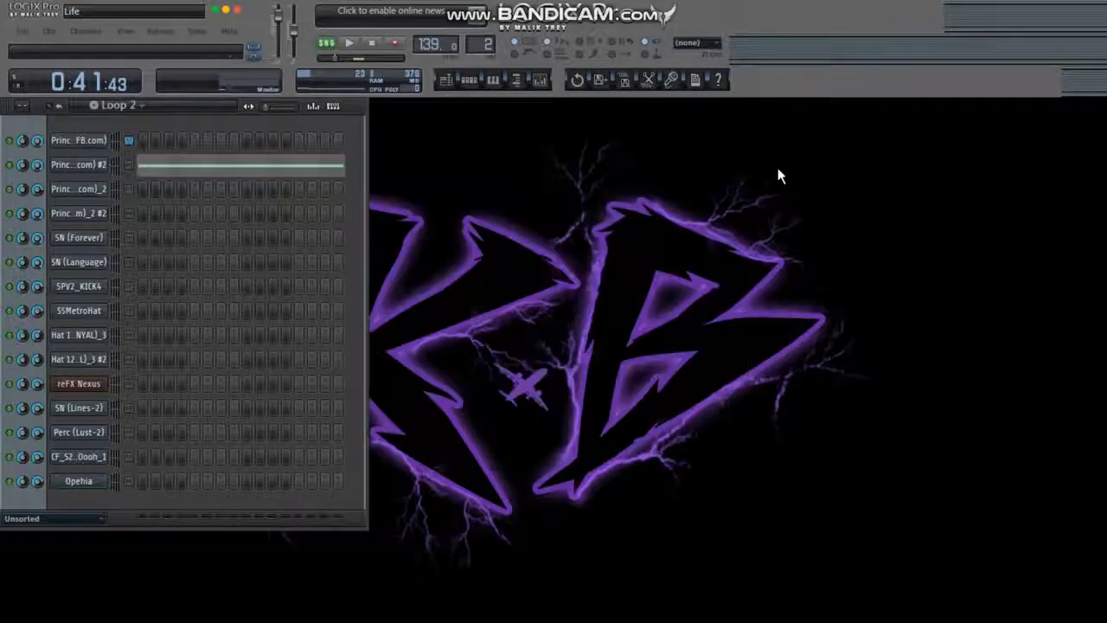
pyautogui.click(541, 83)
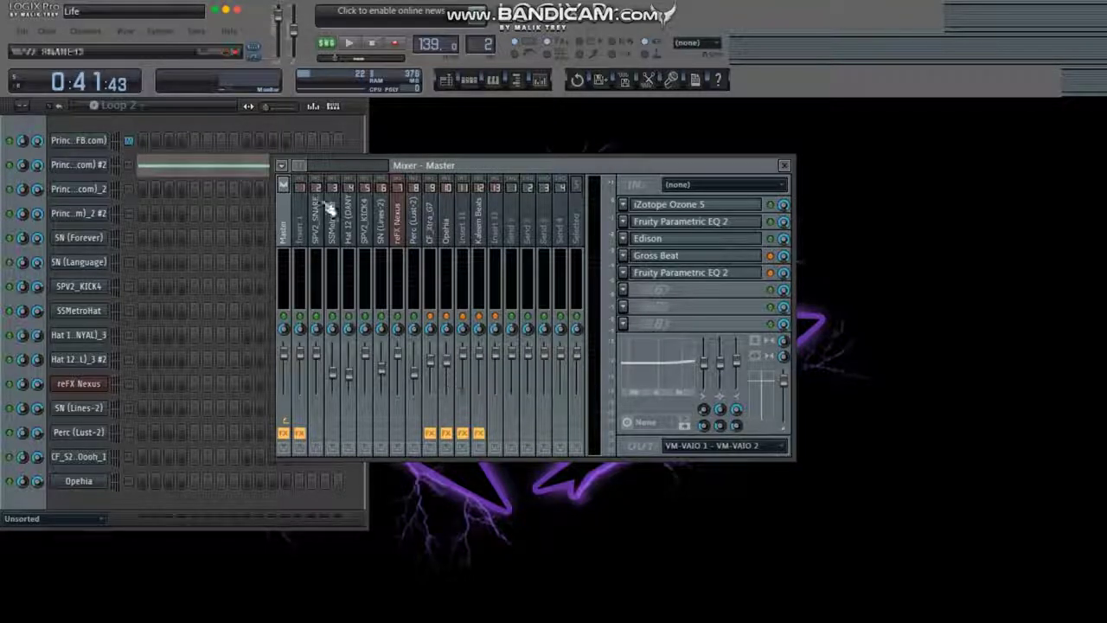
# Move the mixer window clear of the step sequencer.
pyautogui.moveTo(298, 166)
pyautogui.mouseDown()
pyautogui.moveTo(317, 168)
pyautogui.moveTo(298, 169)
pyautogui.mouseUp()
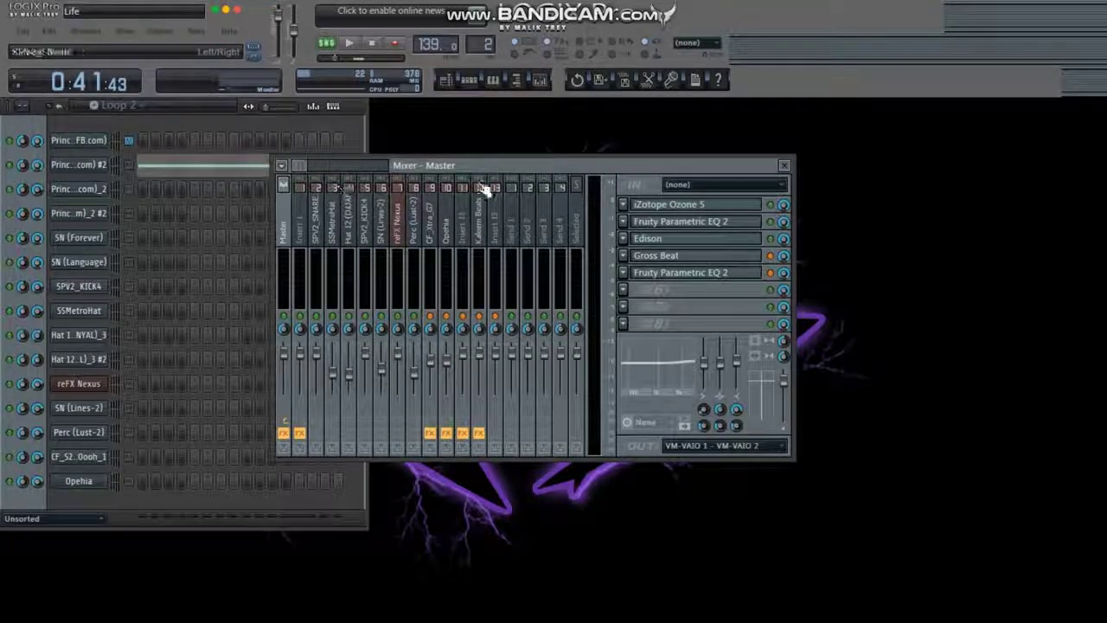
pyautogui.moveTo(453, 165); pyautogui.dragTo(590, 184)
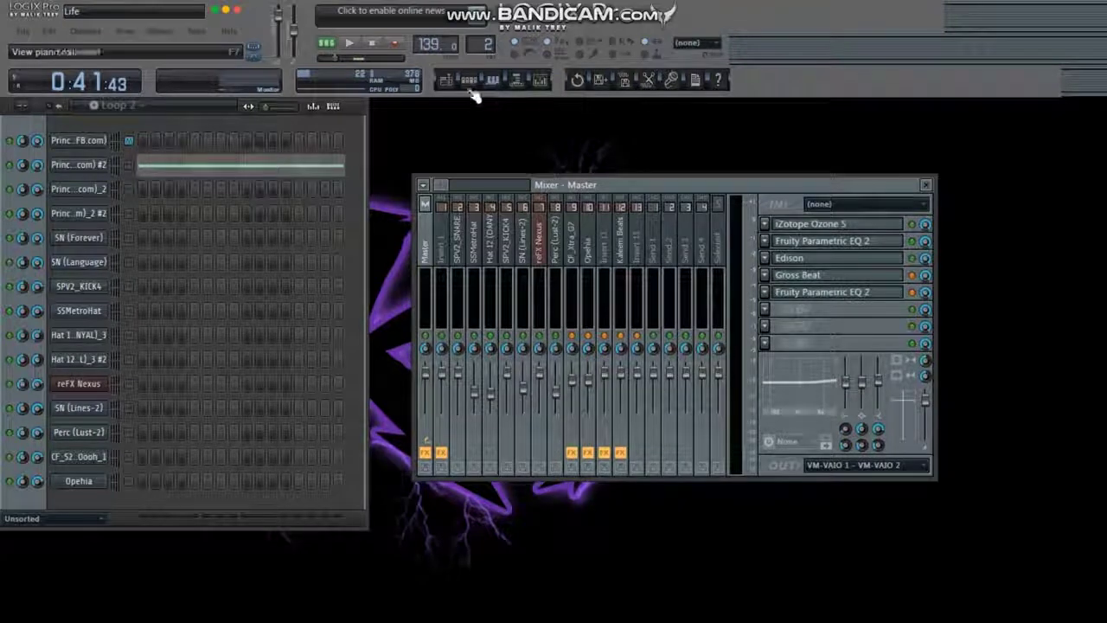
pyautogui.click(506, 127)
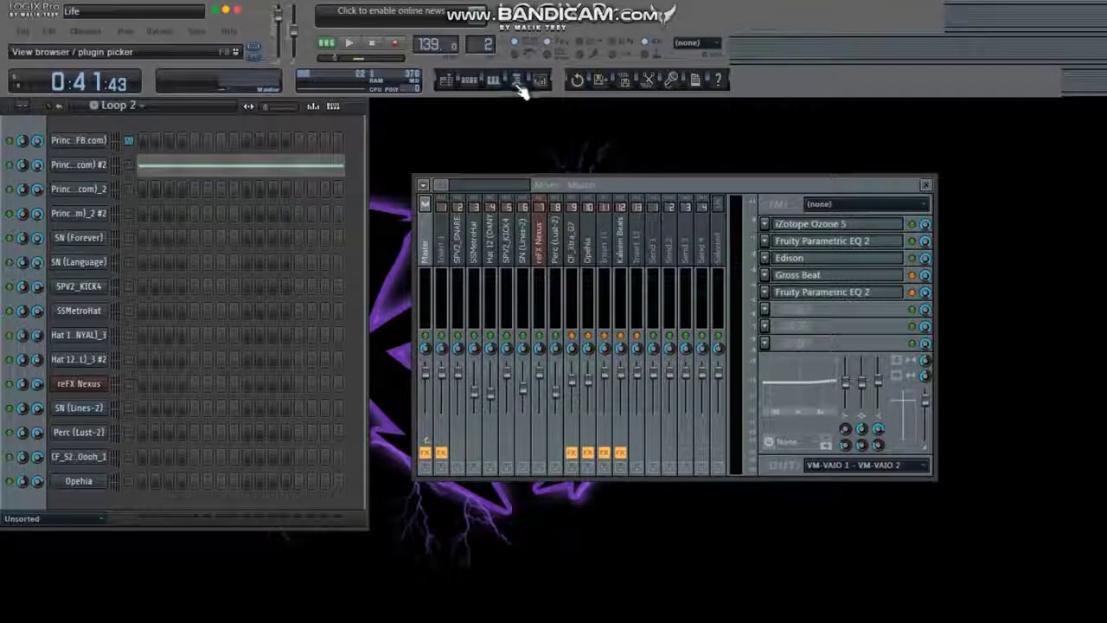
# Show the file browser briefly, then hide both it and the step sequencer so only the mixer stays open.
pyautogui.click(516, 80)
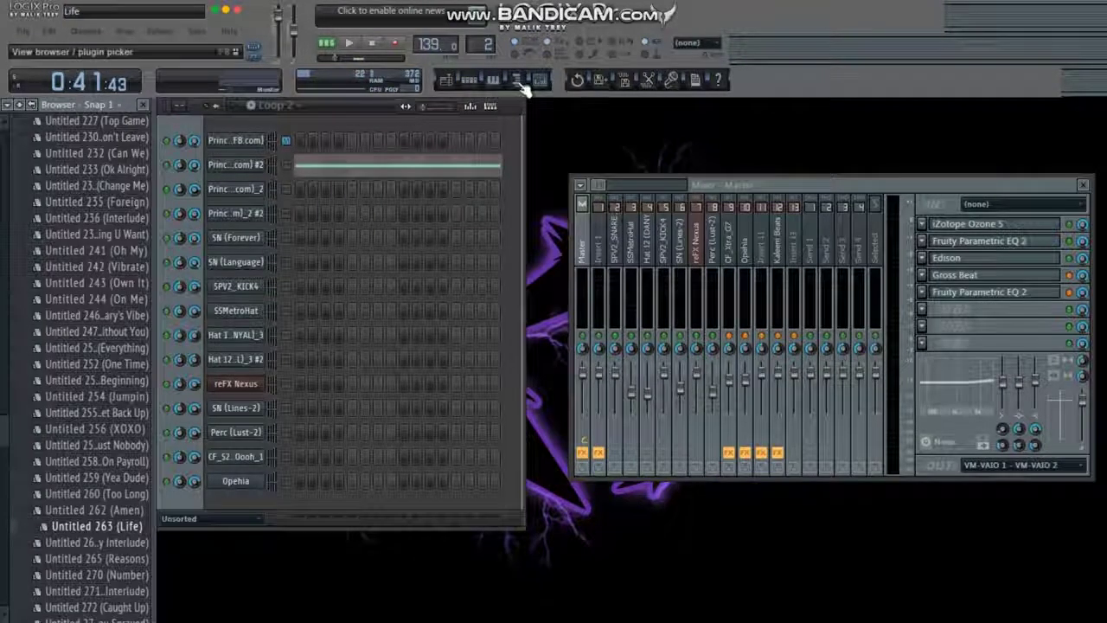
pyautogui.click(516, 81)
pyautogui.click(470, 84)
# Reposition the mixer window until it extends past the right edge of the workspace, leaving most of the background artwork uncovered.
pyautogui.moveTo(572, 186); pyautogui.dragTo(299, 212)
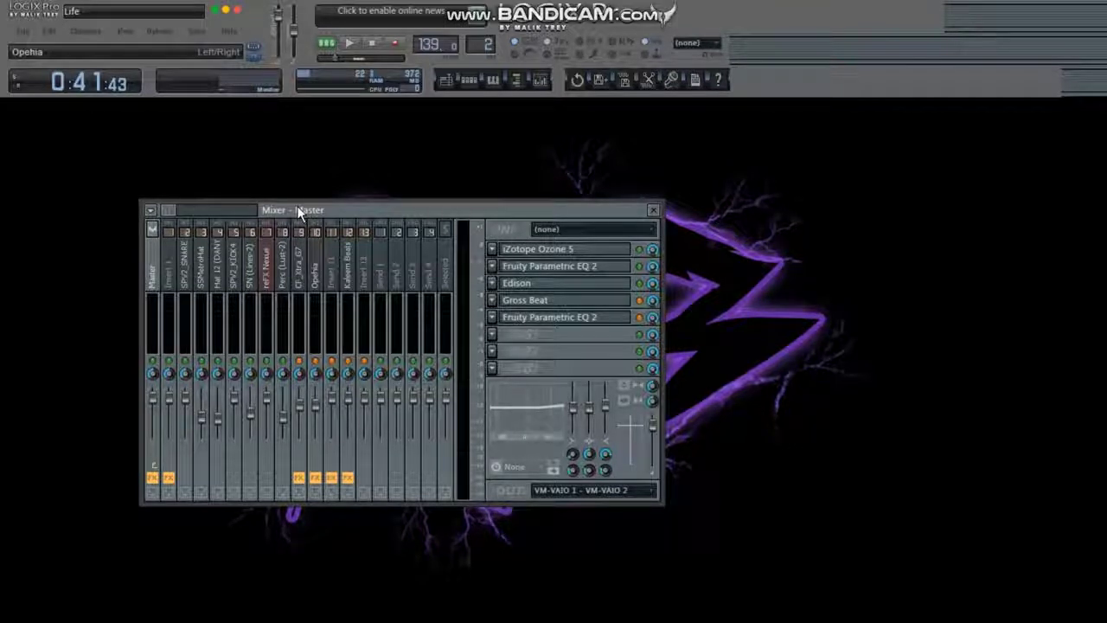
pyautogui.moveTo(388, 210); pyautogui.dragTo(731, 179)
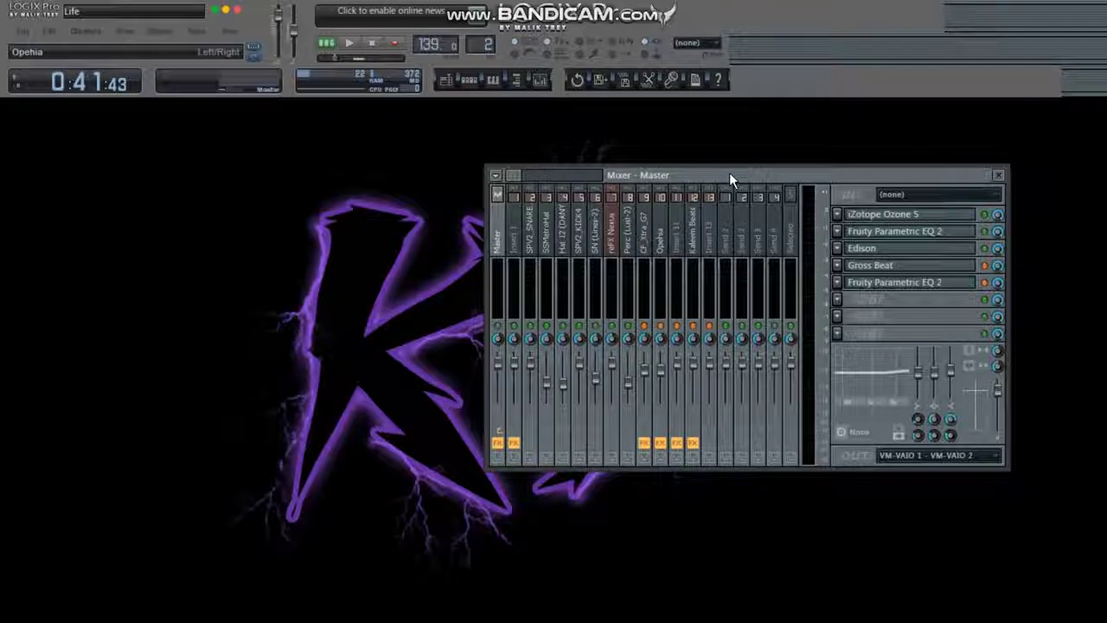
pyautogui.moveTo(659, 174); pyautogui.dragTo(827, 153)
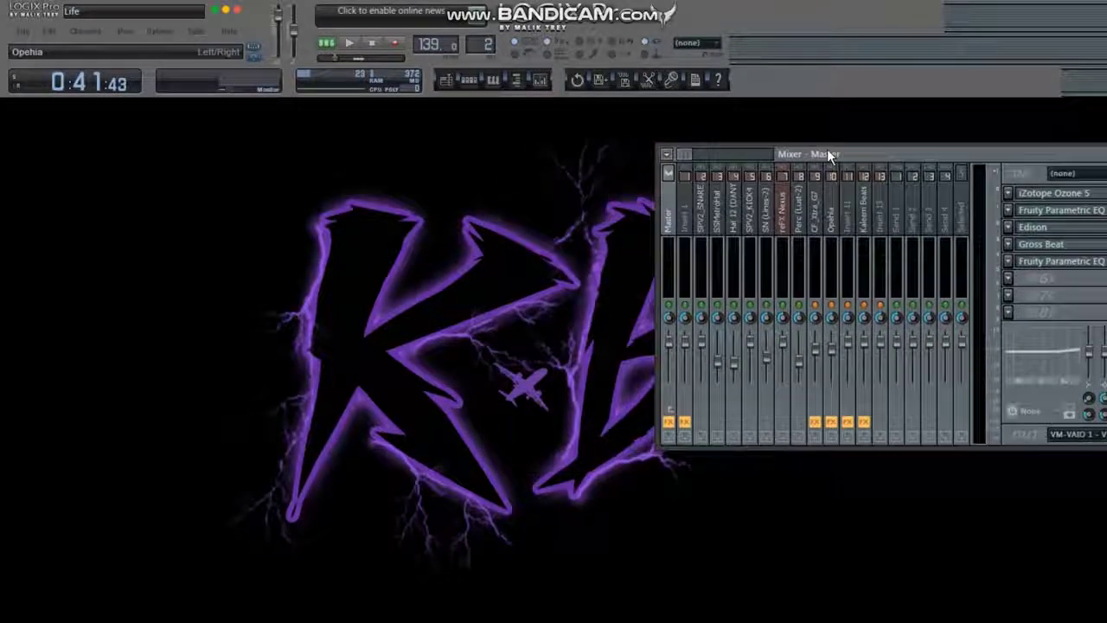